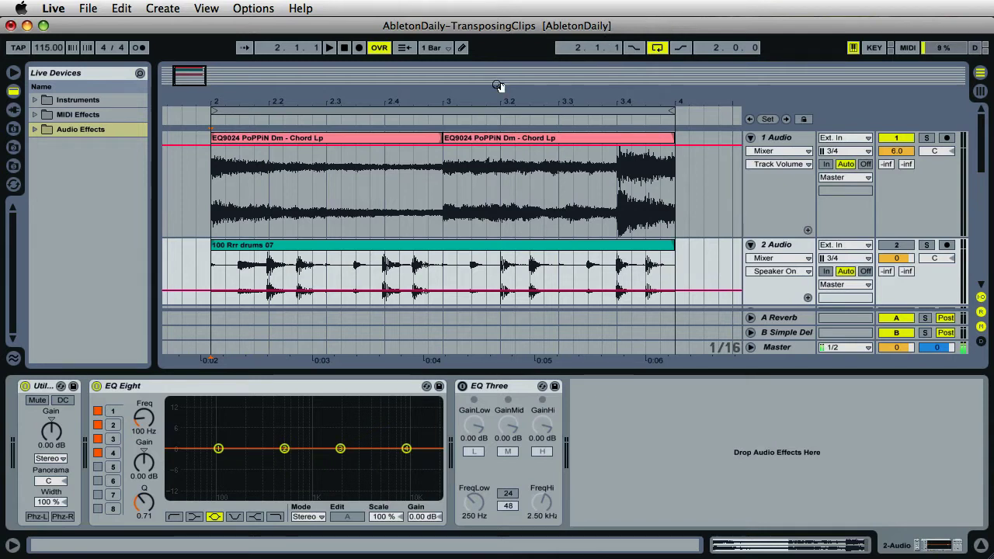
Step: Select the first Chord Lp clip and audition transposing it, leaving the pitch at 0 st
left_click(338, 144)
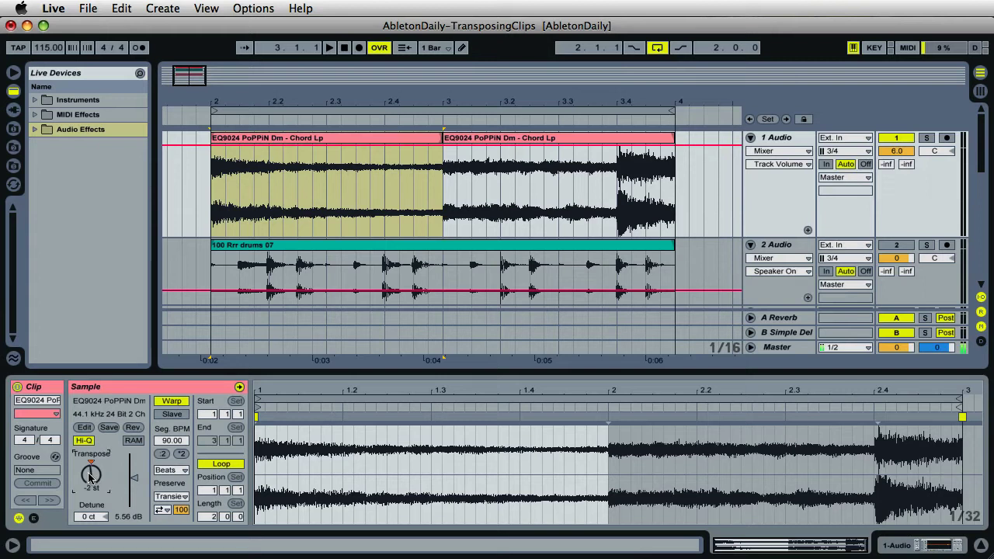
left_click_drag(90, 476, 90, 478)
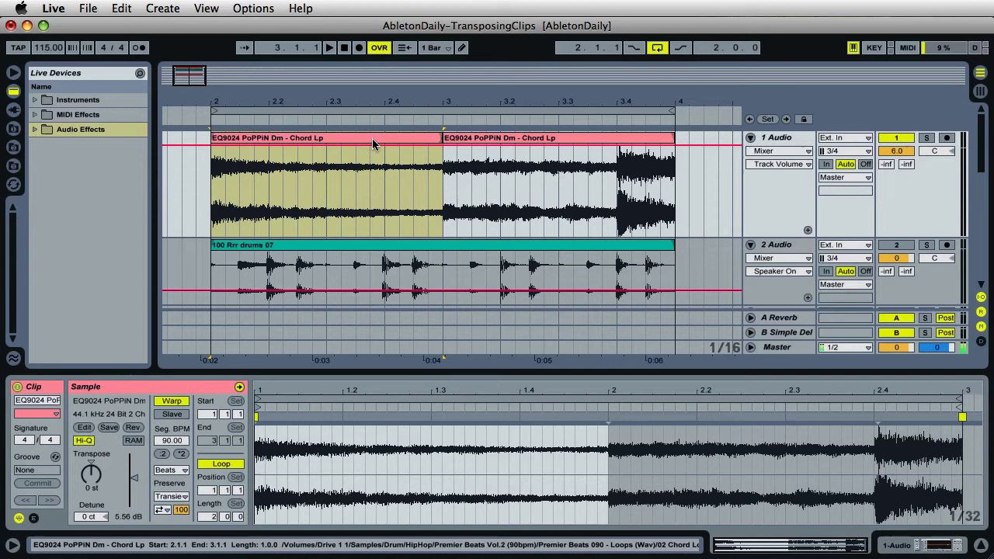
Step: With both Chord Lp clips selected and playing, try 11, 13 and -11 st, then stop at 0 st
left_click(549, 139, "shift")
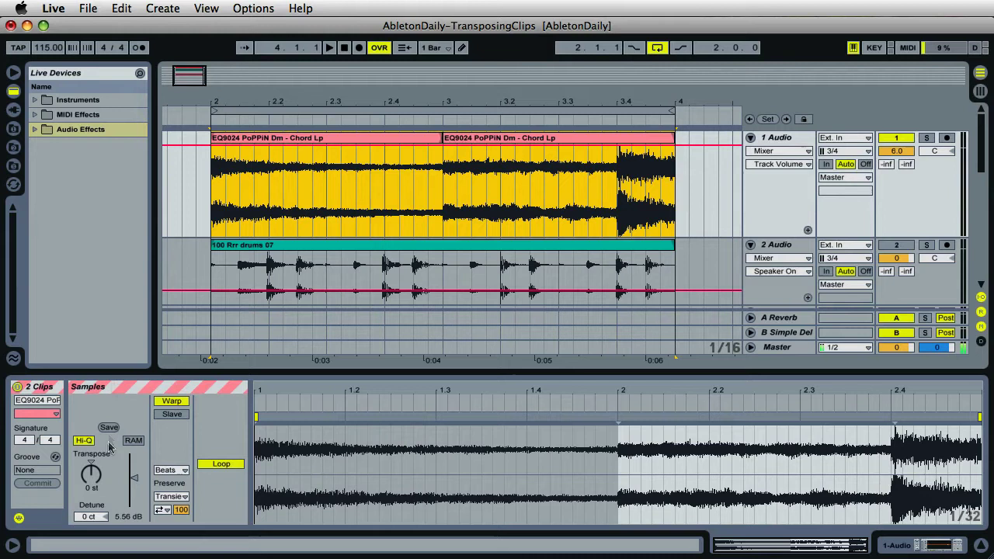
left_click_drag(92, 481, 91, 480)
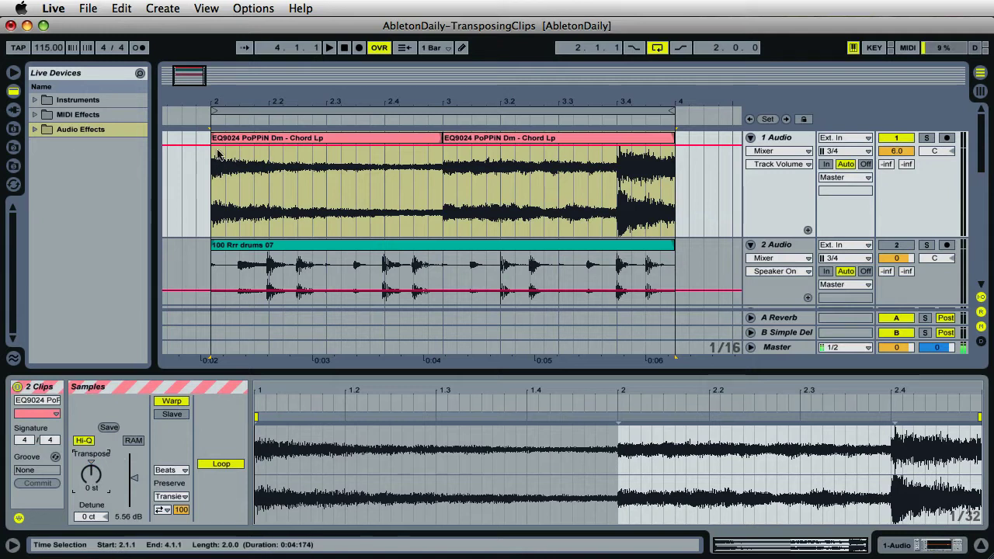
left_click(210, 118)
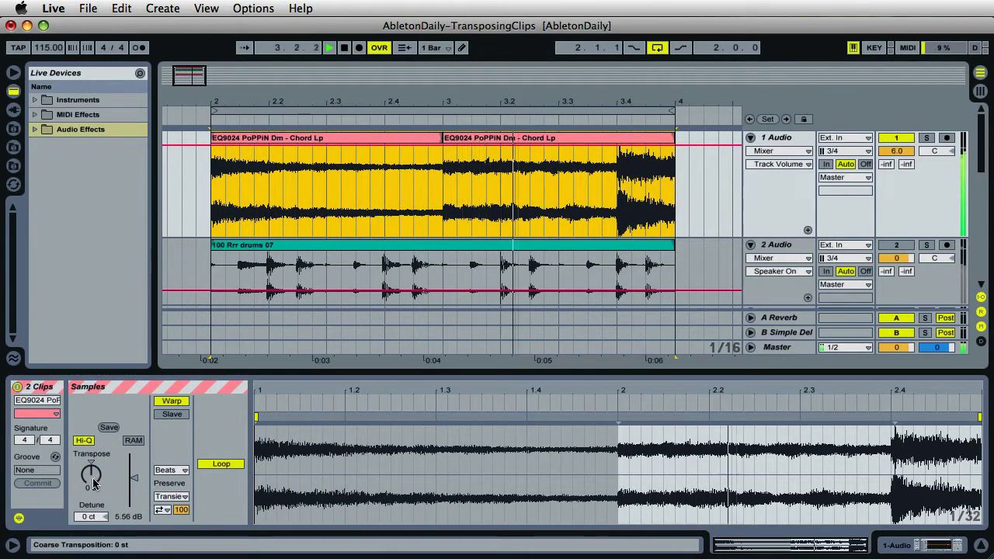
left_click_drag(93, 481, 93, 481)
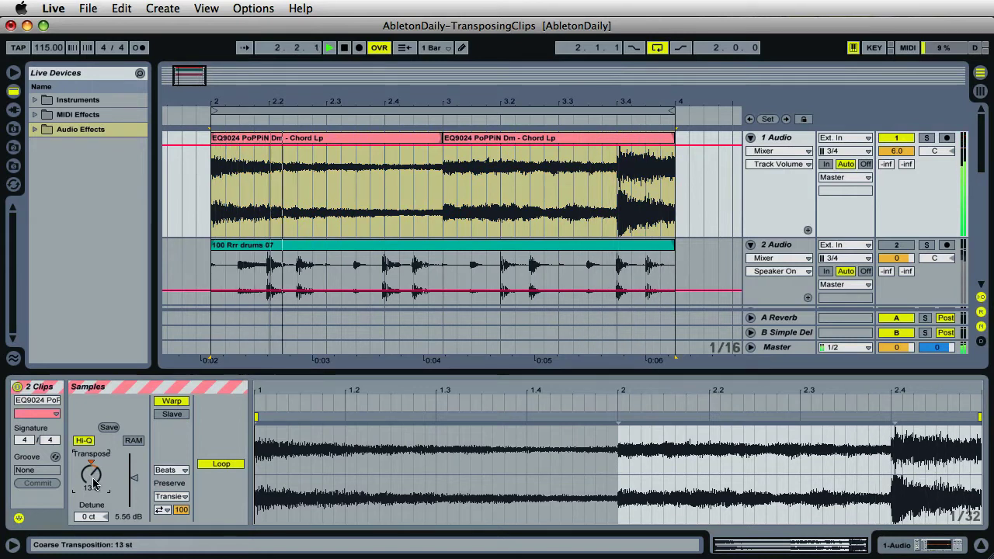
left_click_drag(93, 483, 93, 481)
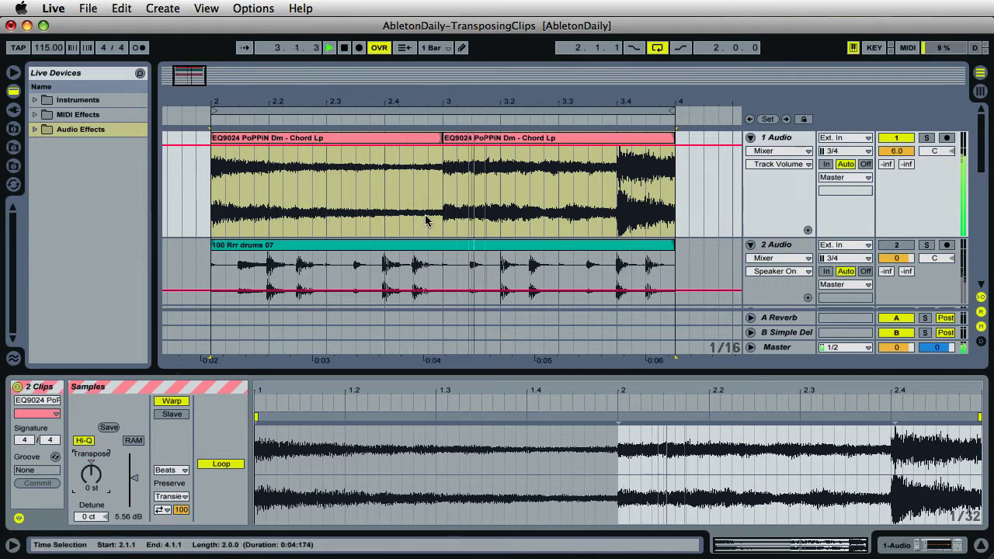
left_click(344, 49)
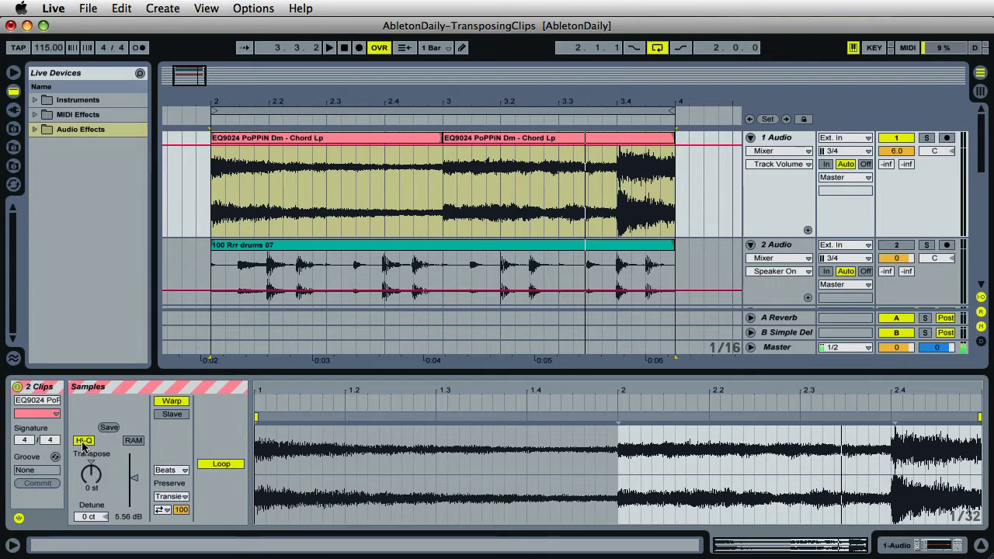
left_click(56, 8)
left_click(242, 33)
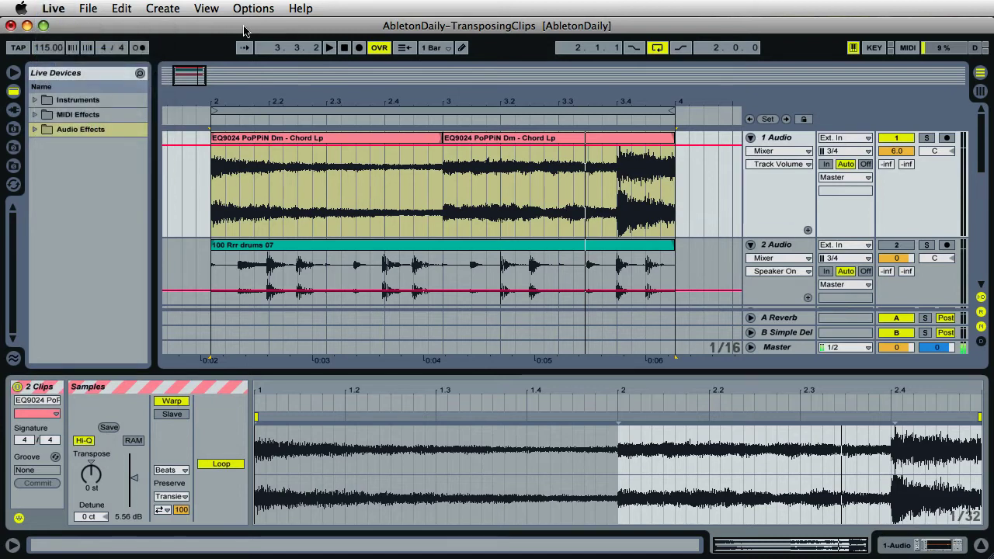
left_click(330, 140)
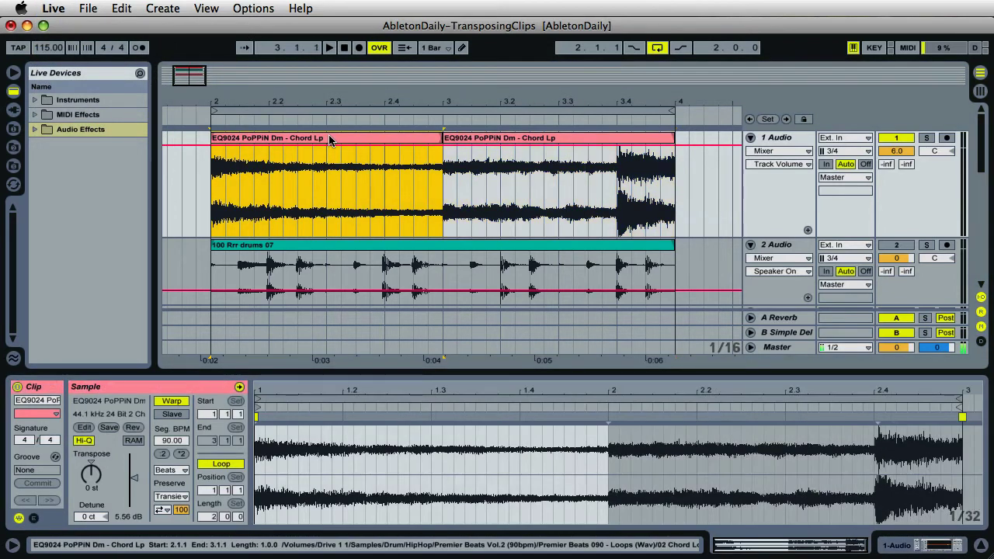
left_click(479, 143, "shift")
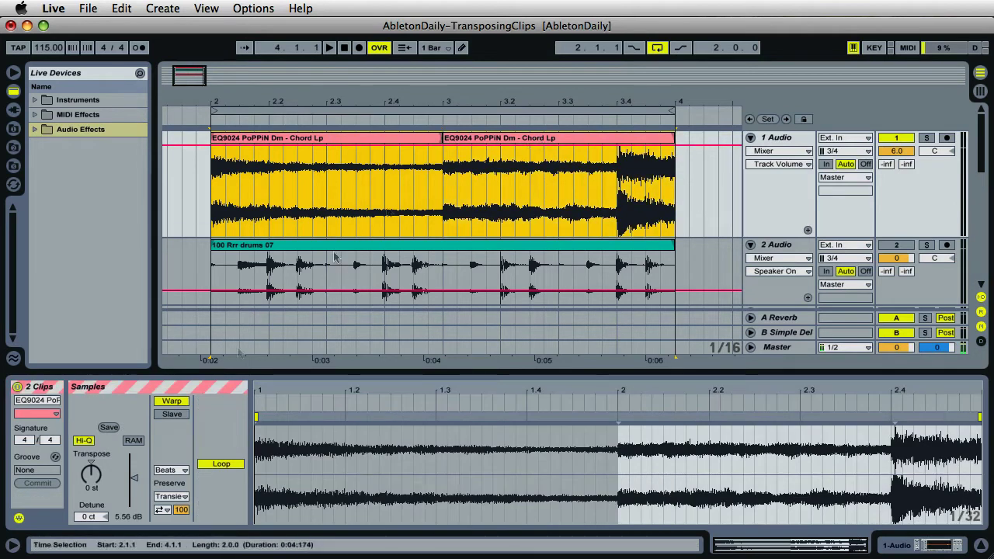
left_click(87, 442)
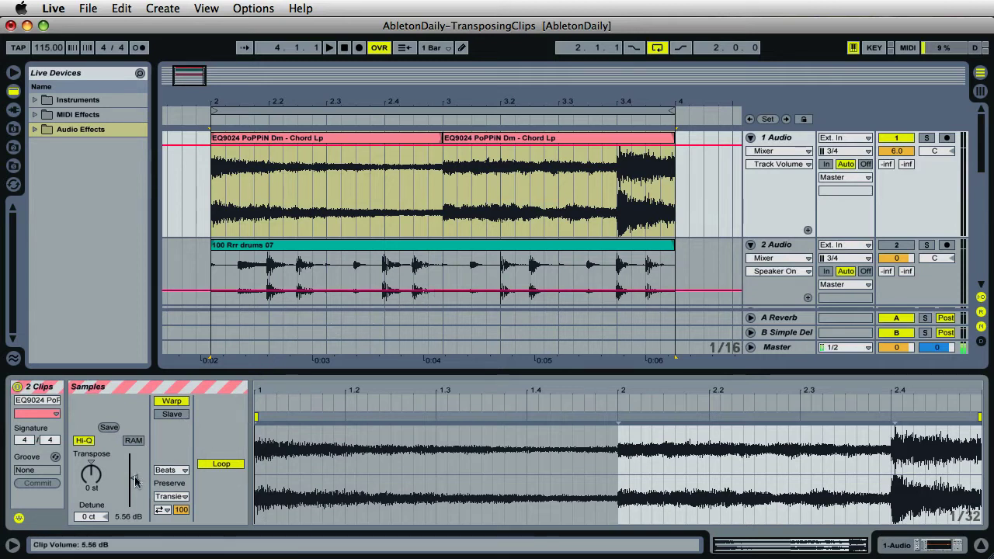
Step: Raise the shared clip volume of both Chord Lp clips from 5.56 dB to 6.75 dB
left_click_drag(135, 482, 119, 484)
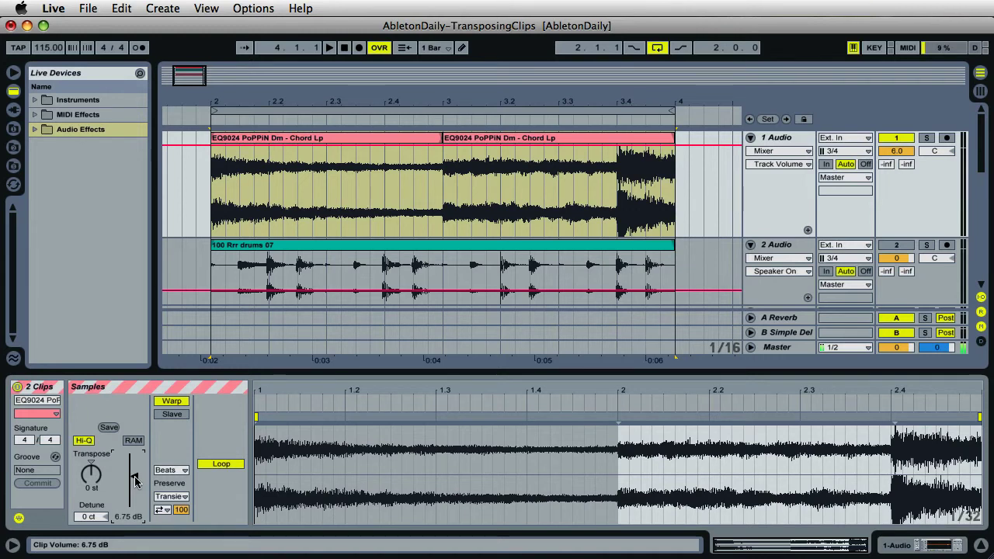
Step: Split the track 1 chord clip at 2.3.2 and 2.3.3, mark 2.3.4, then select the first piece
left_click(327, 189)
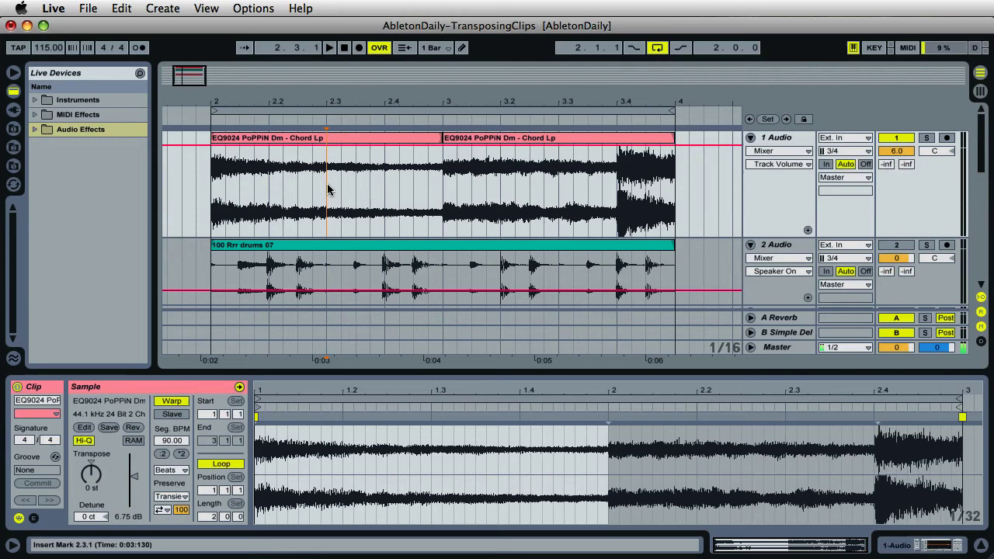
left_click(341, 184)
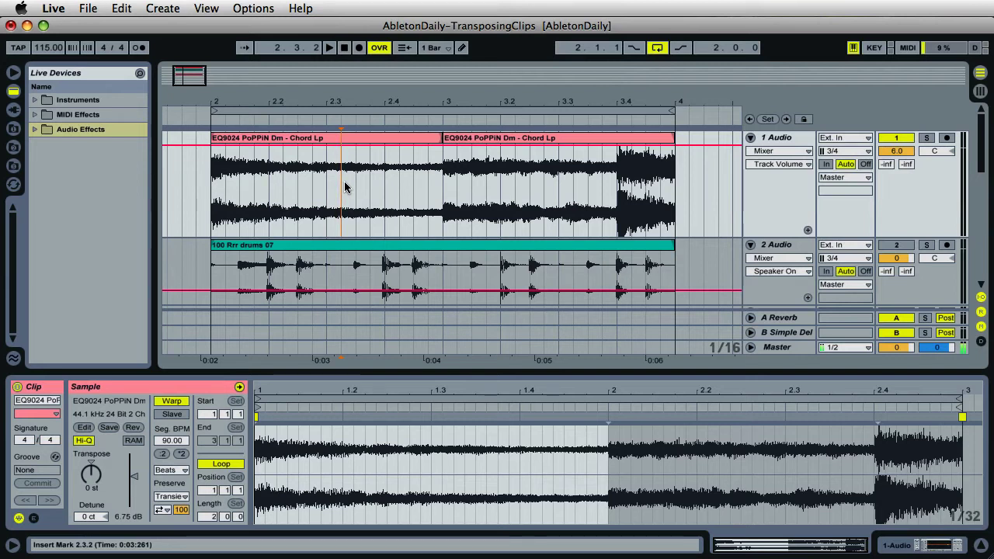
key("super+e")
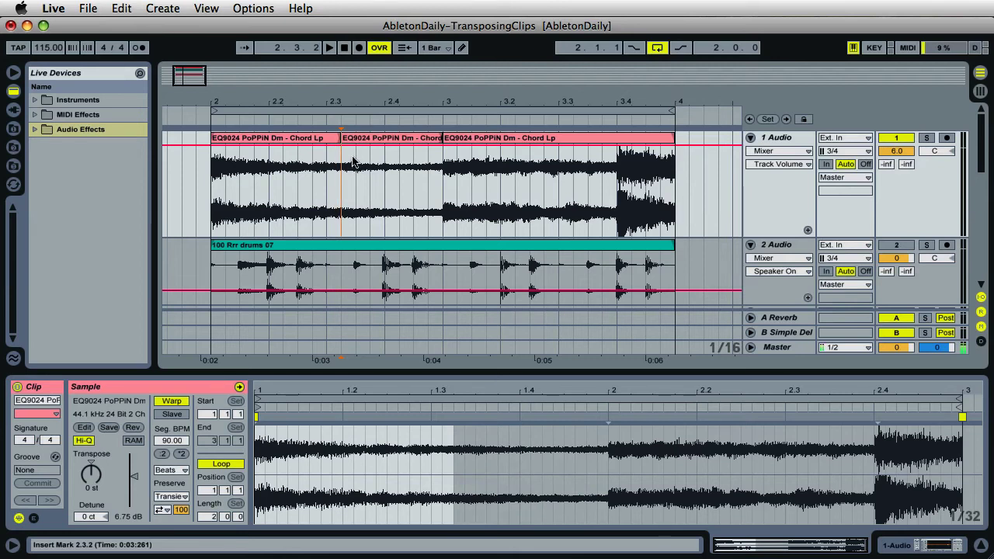
left_click(356, 158)
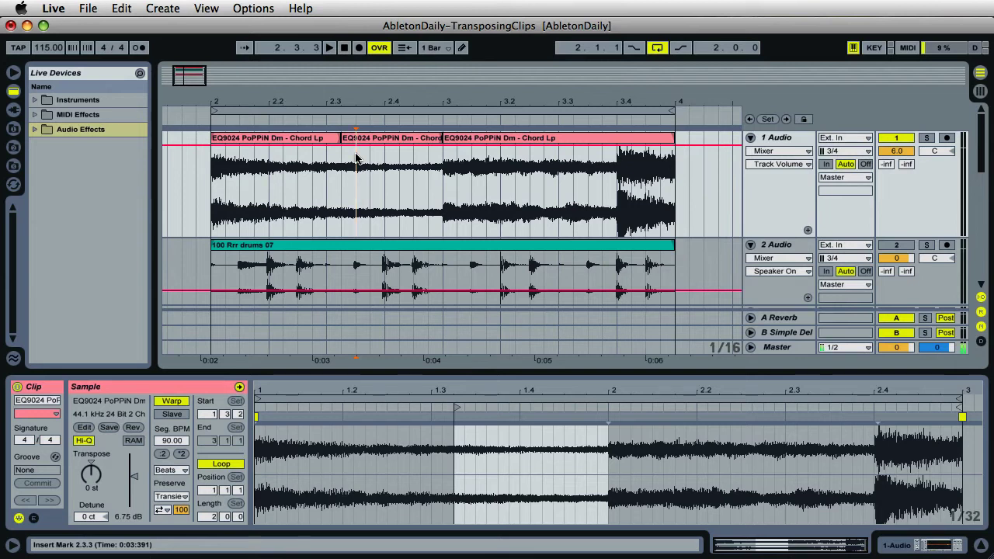
key("super+e")
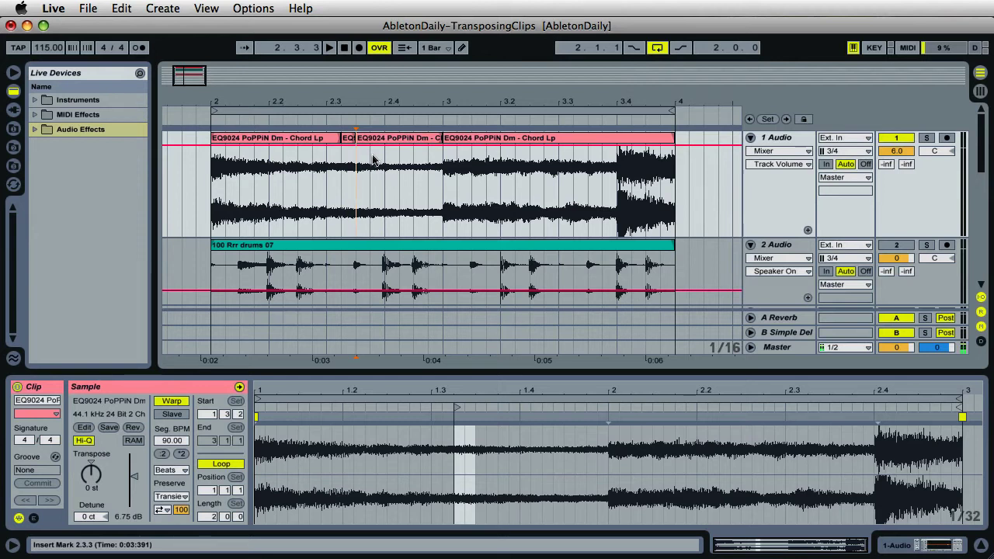
left_click(370, 160)
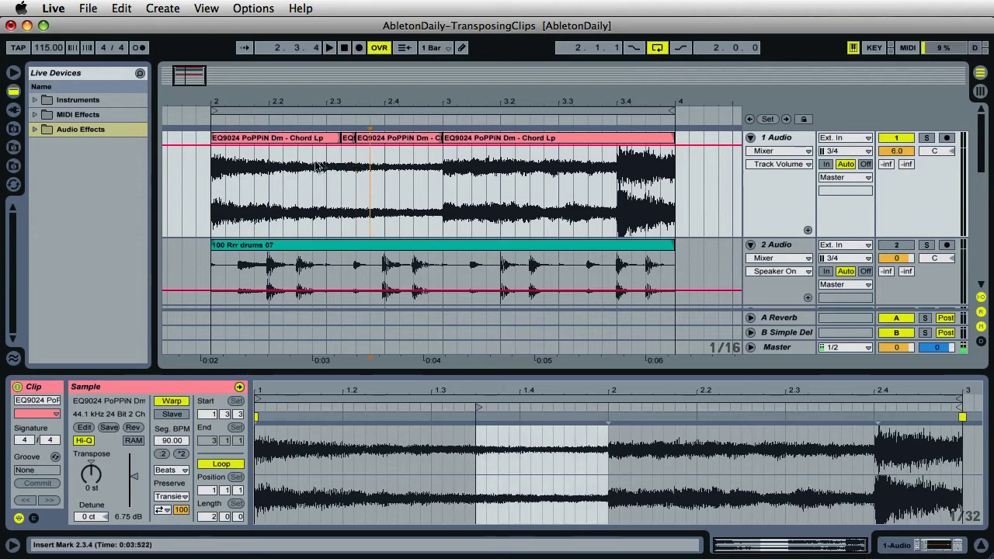
left_click(312, 137)
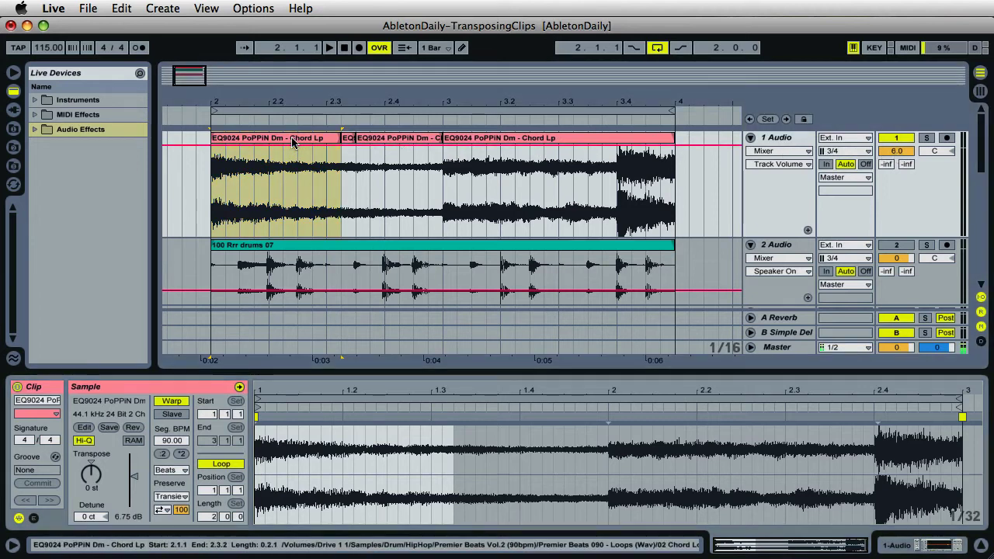
Step: Select all four Chord Lp pieces on track 1 and set their clip volume to 7.00 dB
left_click(316, 151)
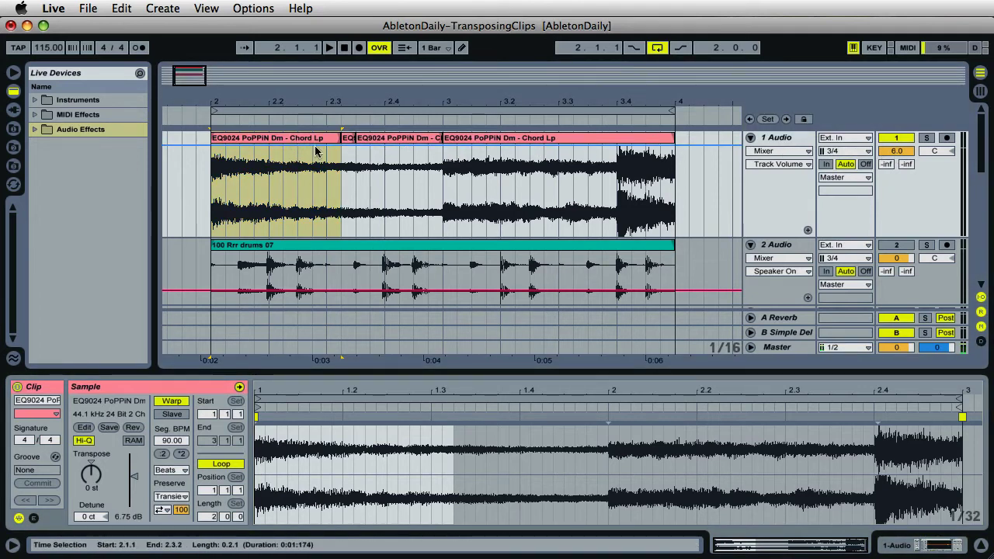
left_click(644, 140, "shift")
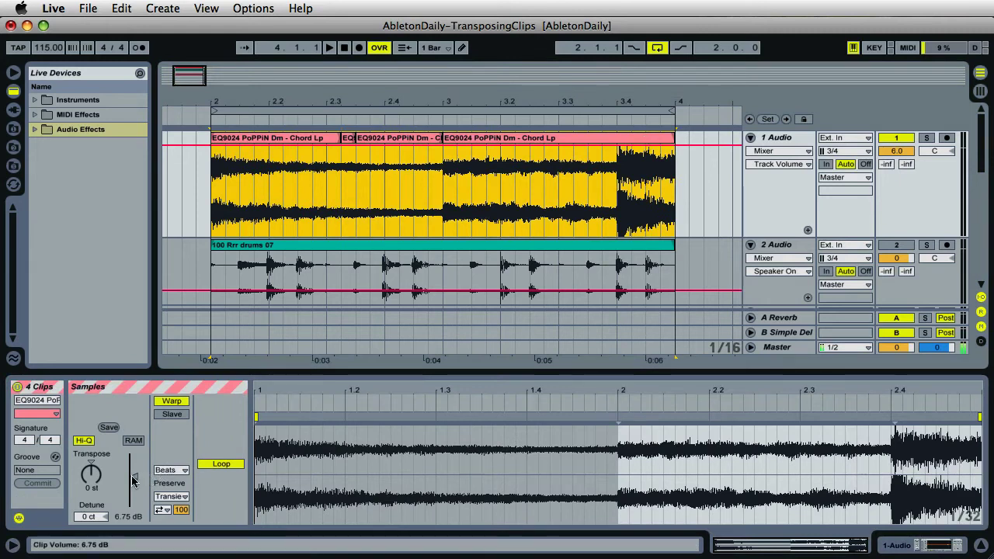
mouse_move(135, 481)
left_mouse_down()
mouse_move(128, 472)
mouse_move(118, 481)
mouse_move(136, 482)
left_mouse_up()
left_click(774, 205)
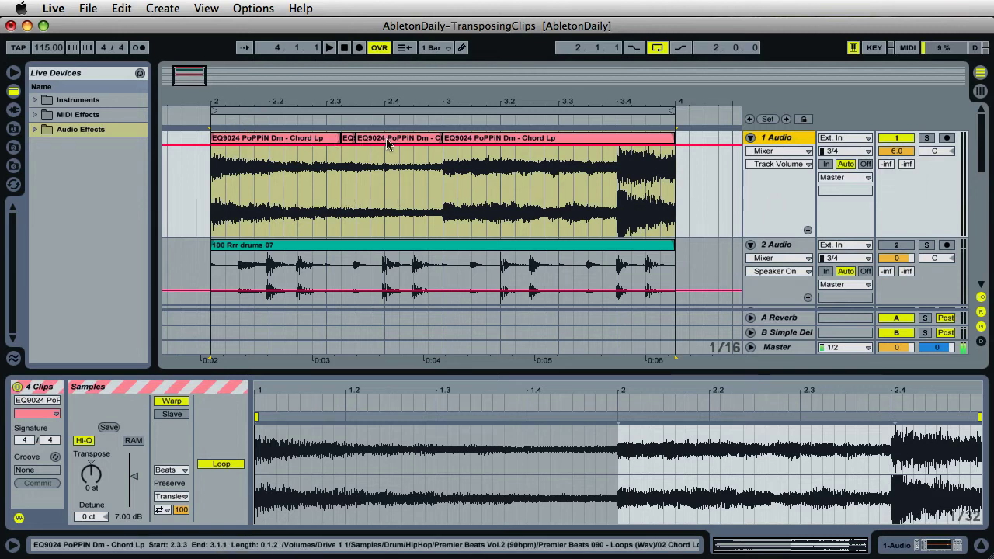
Step: Use Select Track Content on the 1 Audio track to select all its chord pieces
right_click(767, 187)
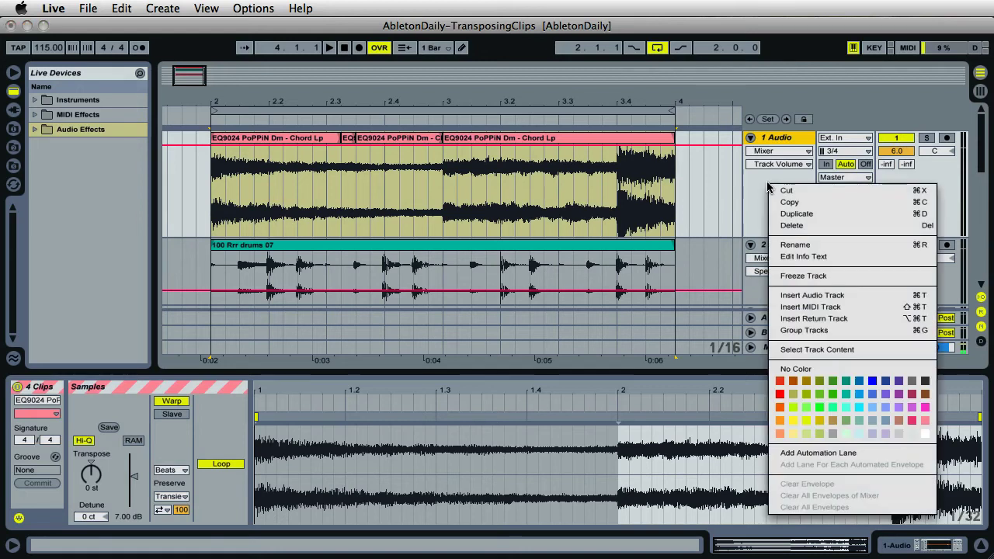
left_click(830, 351)
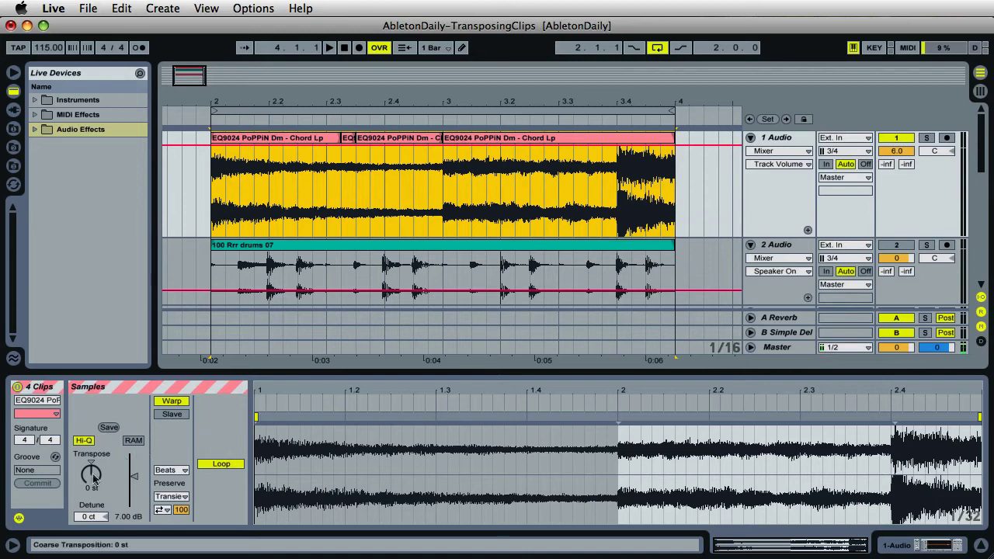
Step: Transpose the four chord pieces to 3 st and raise their volume to 8.56 dB, keeping Beats warp mode
left_click_drag(91, 476, 91, 476)
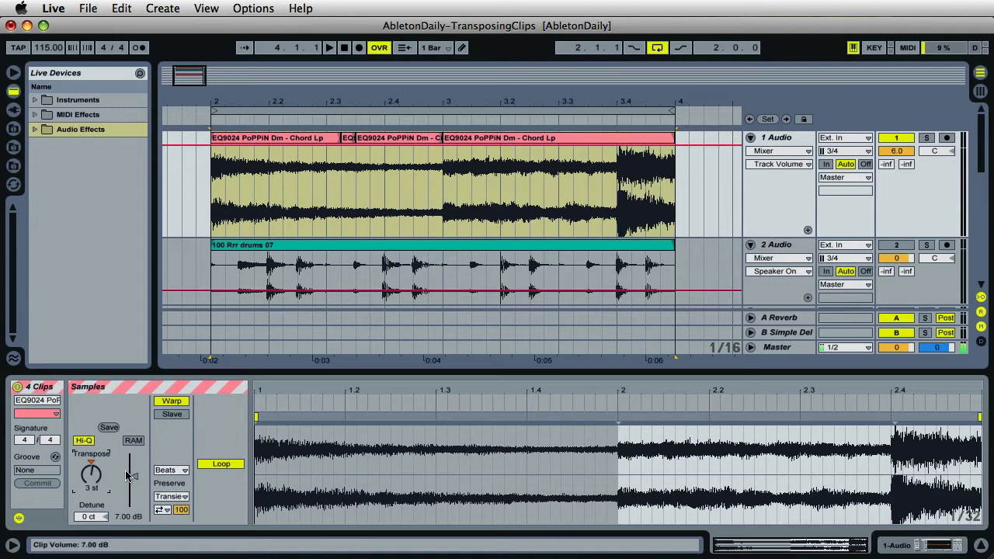
left_click_drag(119, 481, 119, 475)
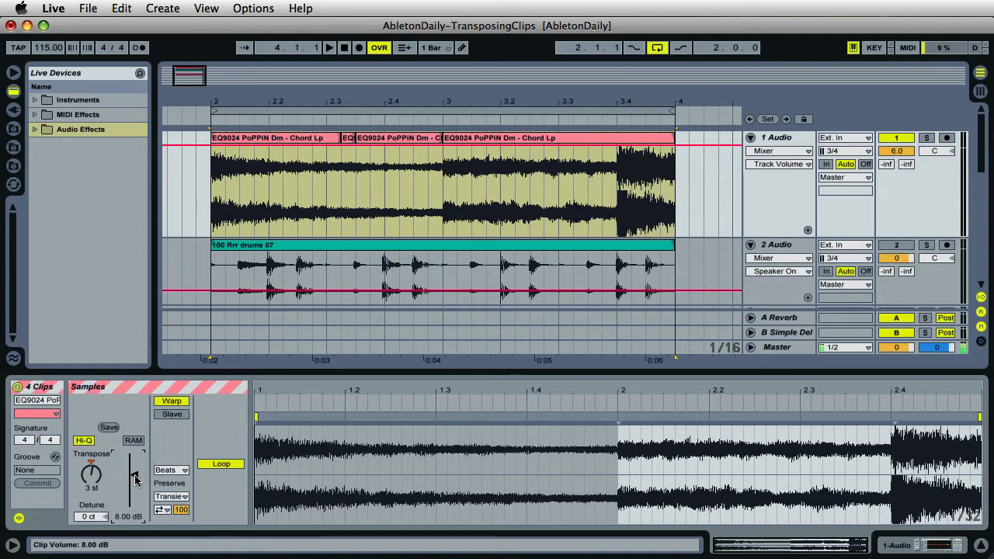
left_click_drag(134, 479, 135, 479)
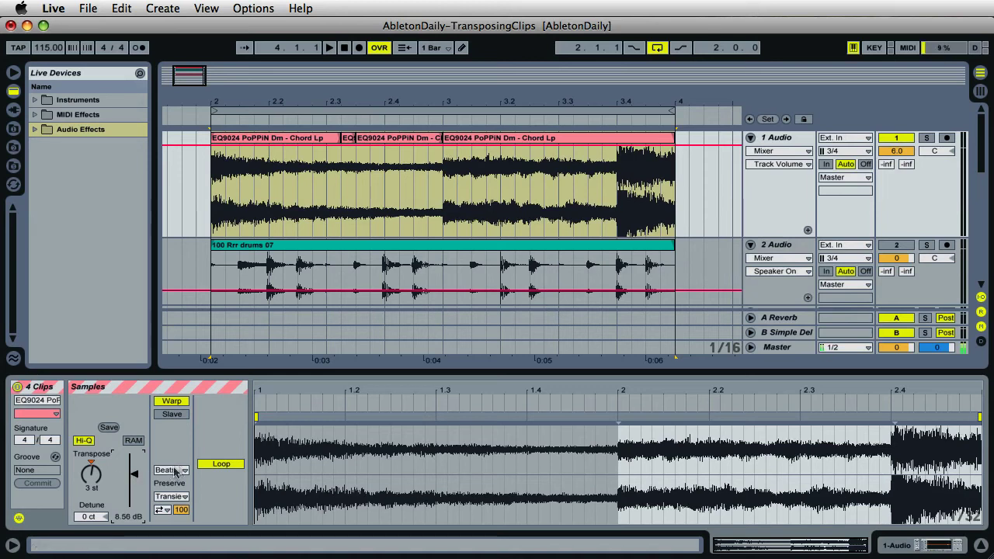
left_click(171, 470)
left_click(177, 456)
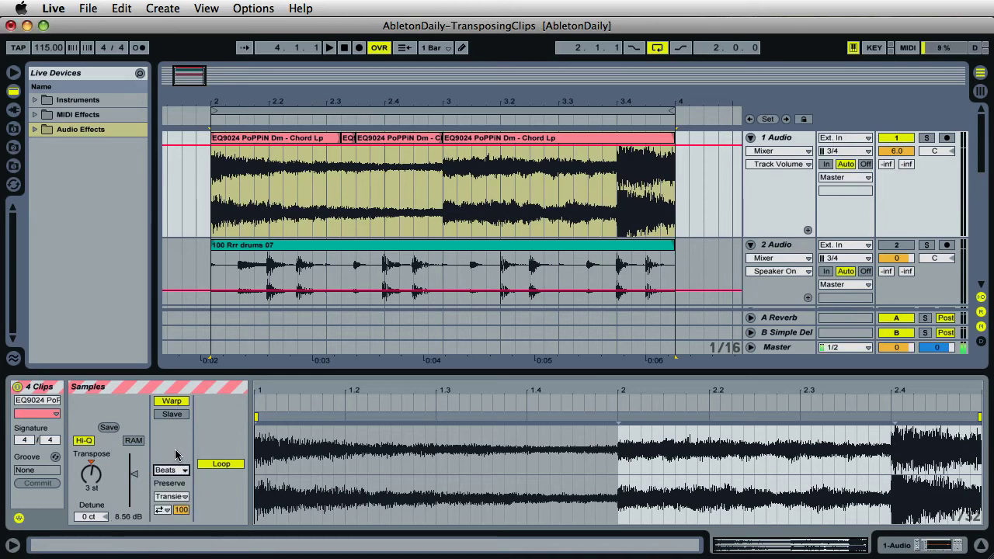
Step: Add the drum clip to the chord-piece selection and reactivate track 2
left_click(242, 141)
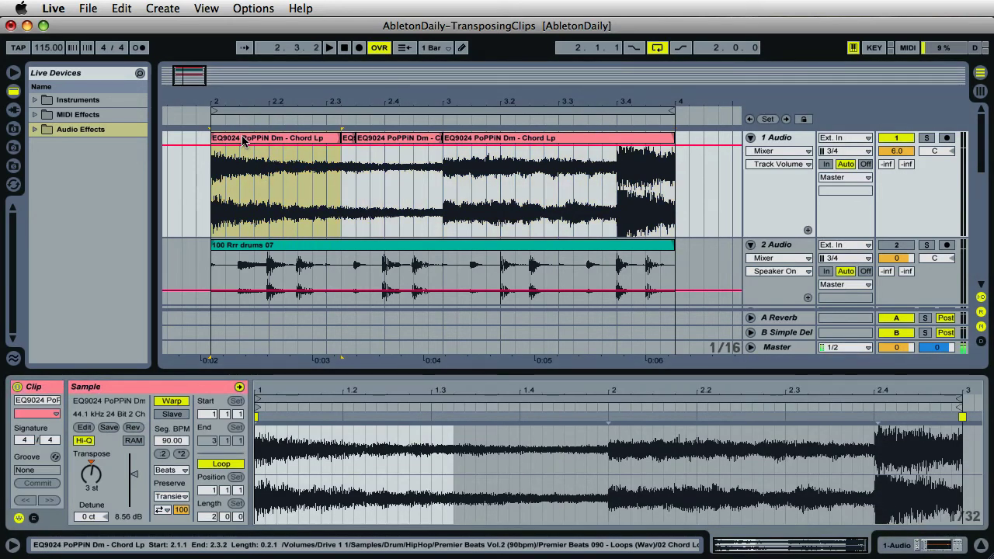
left_click(662, 244, "shift")
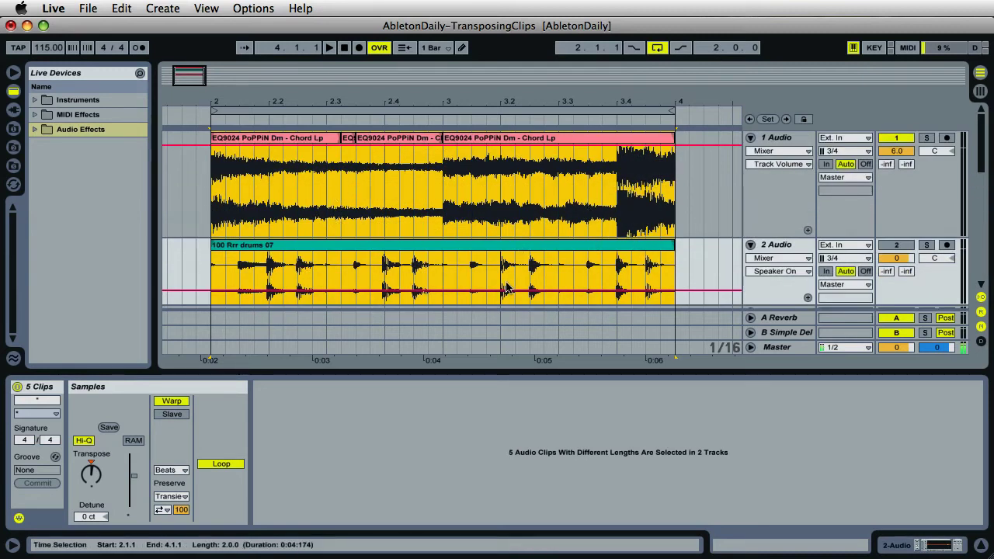
left_click(906, 247)
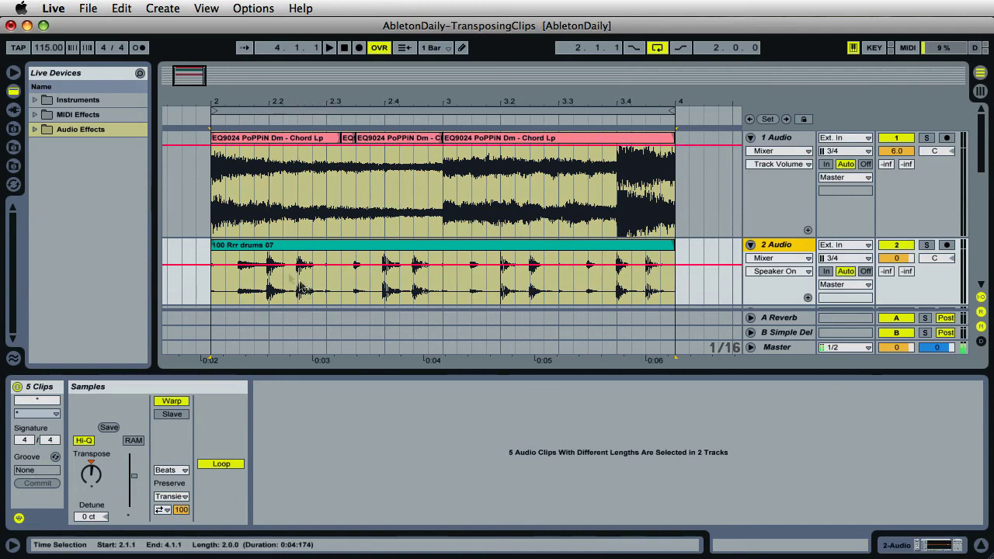
Step: During playback, reset track 1's volume to 0 dB and transpose the drum and chord clips together
left_click(210, 119)
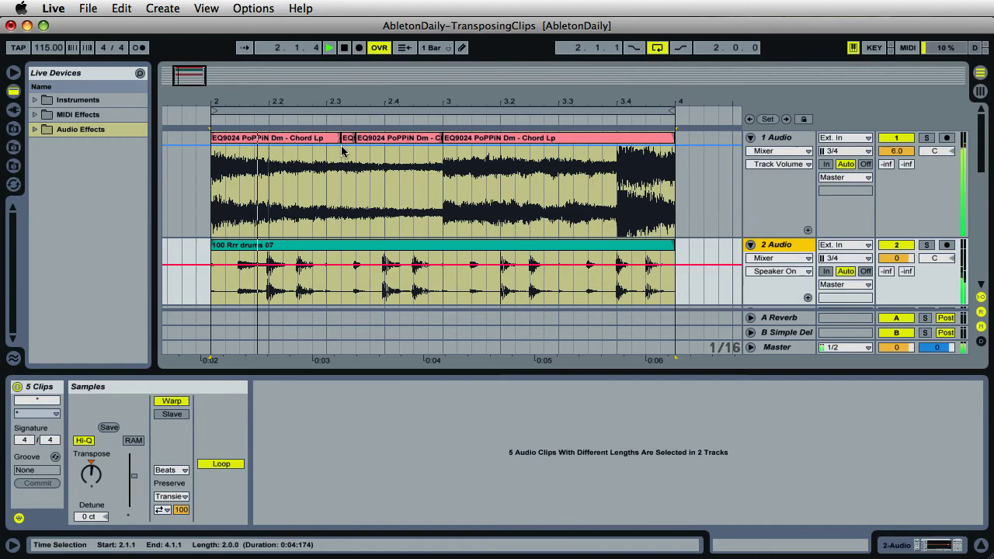
left_click(897, 153)
key("Delete")
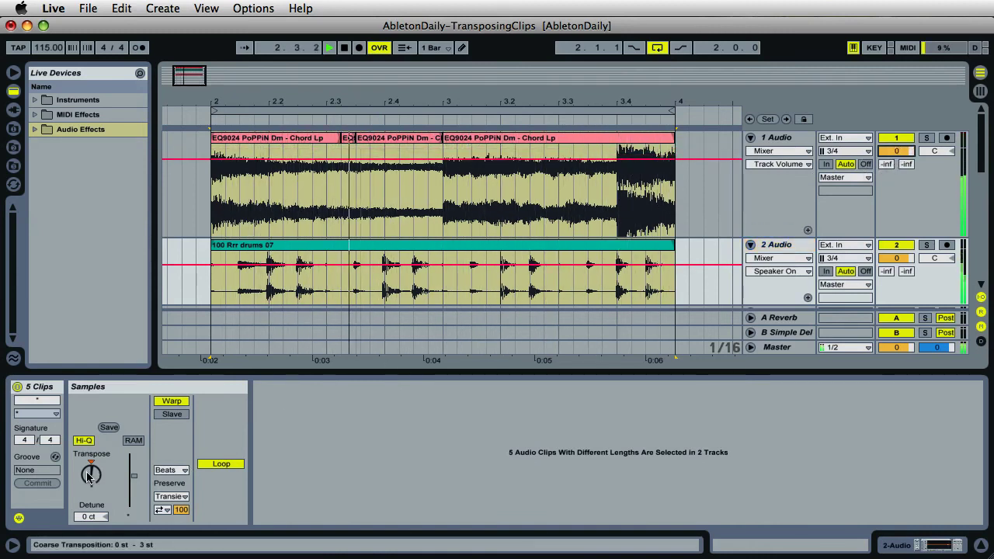
left_click_drag(91, 479, 91, 475)
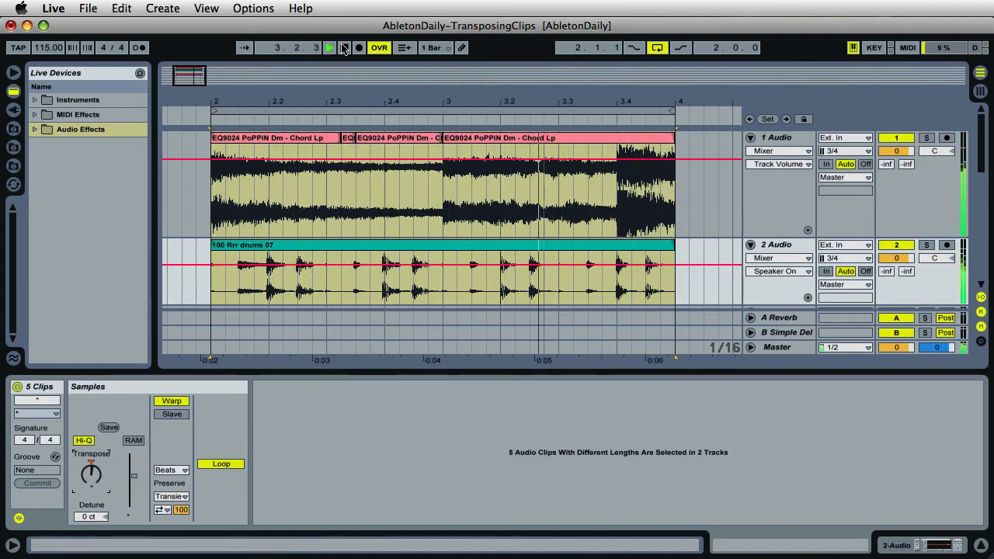
left_click(344, 48)
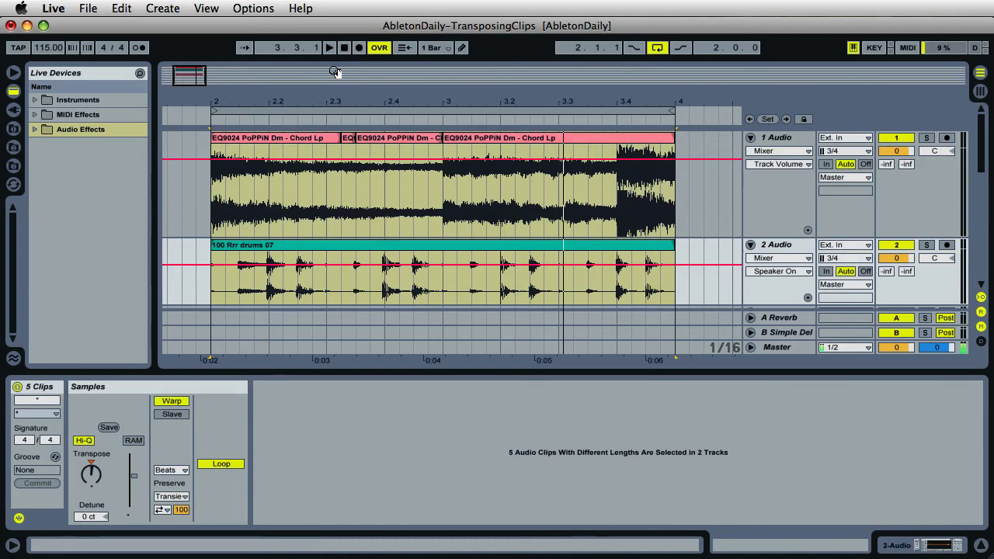